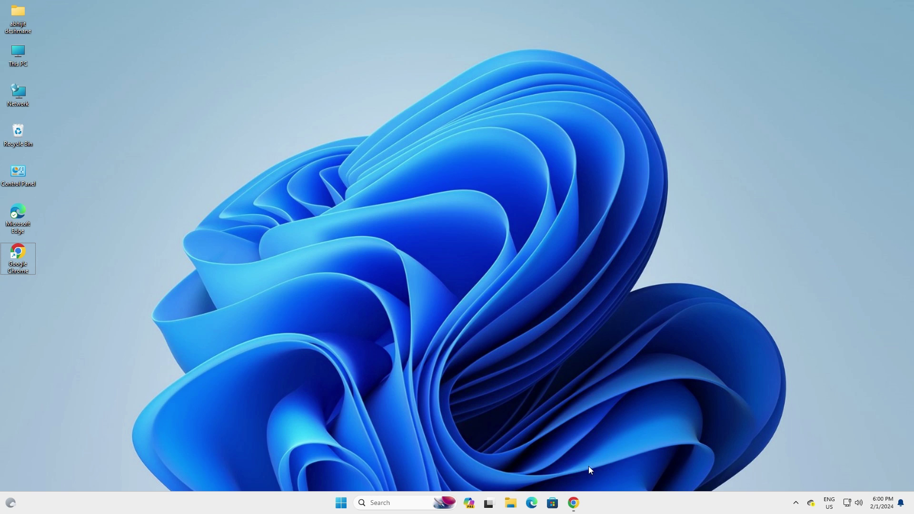
# - In Chrome, rerun the Google search for the HP LaserJet M1005 MFP driver
pyautogui.click(581, 505)
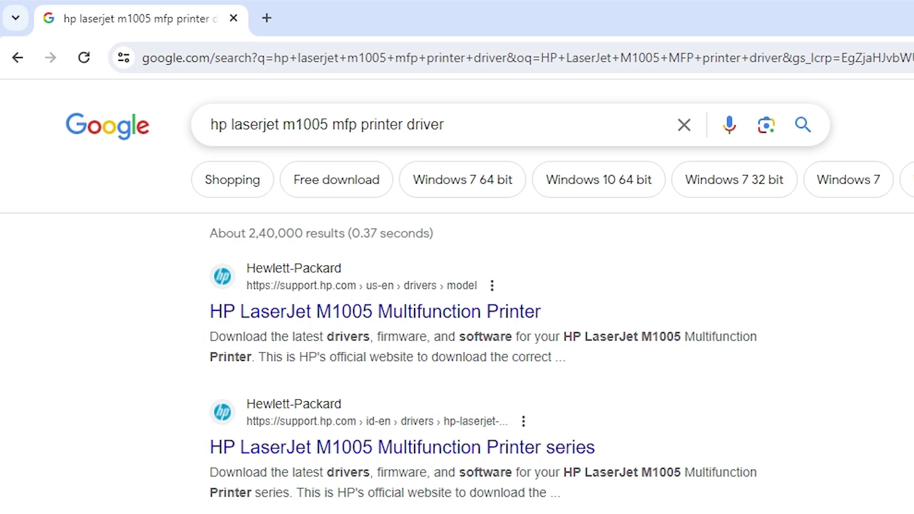
pyautogui.tripleClick(388, 125)
pyautogui.press('Return')
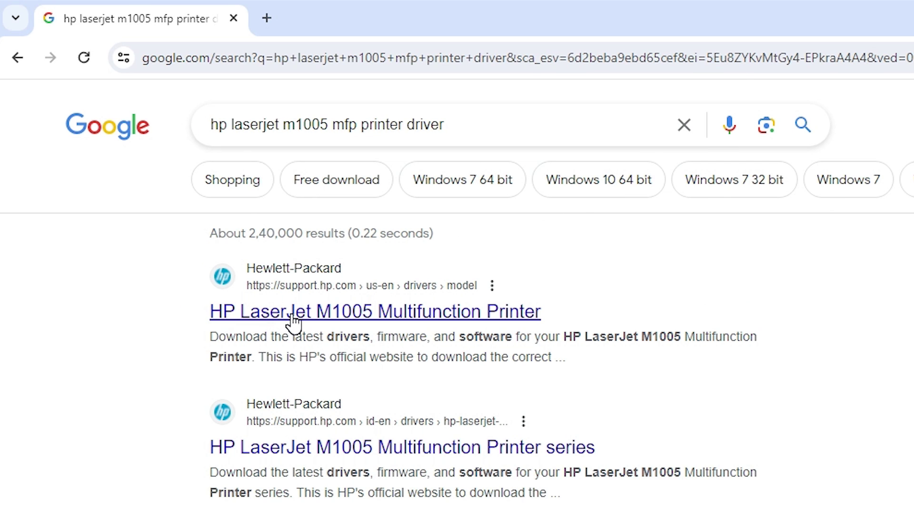
# - Open the first HP result, the HP LaserJet M1005 Multifunction Printer drivers page, in a new tab
pyautogui.rightClick(330, 318)
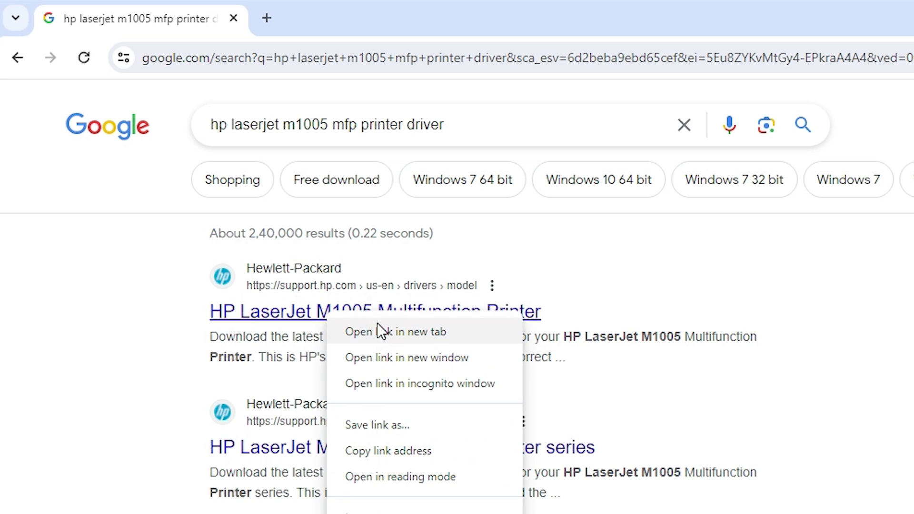
pyautogui.click(380, 326)
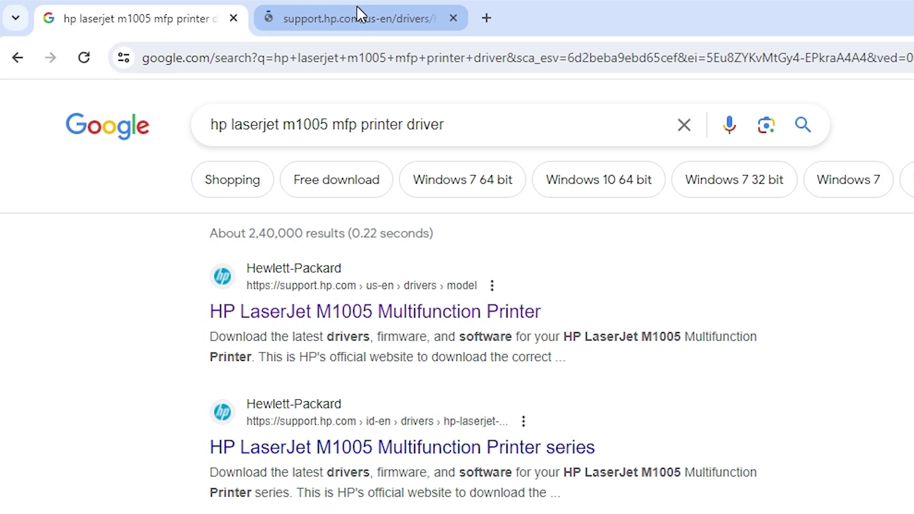
pyautogui.click(356, 7)
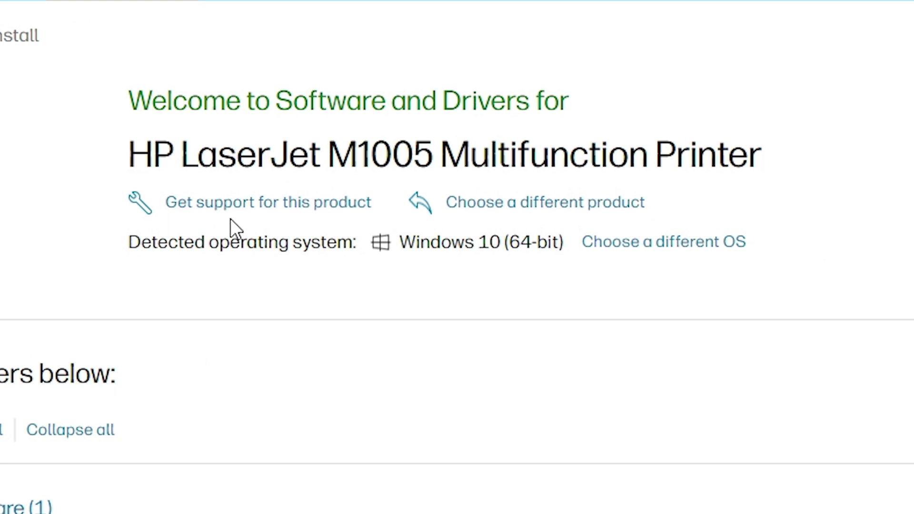
pyautogui.moveTo(128, 155); pyautogui.dragTo(761, 157)
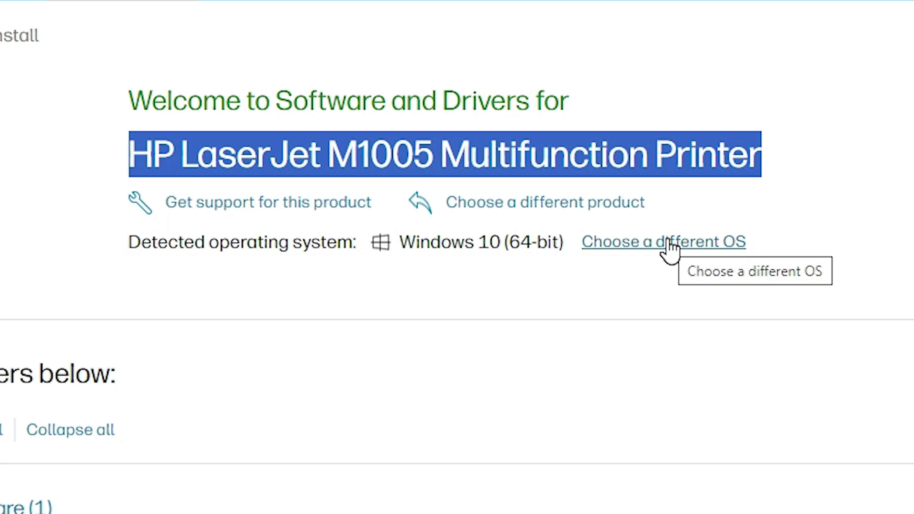
# - Review the available Windows versions in the OS choice and close it unchanged
pyautogui.click(668, 248)
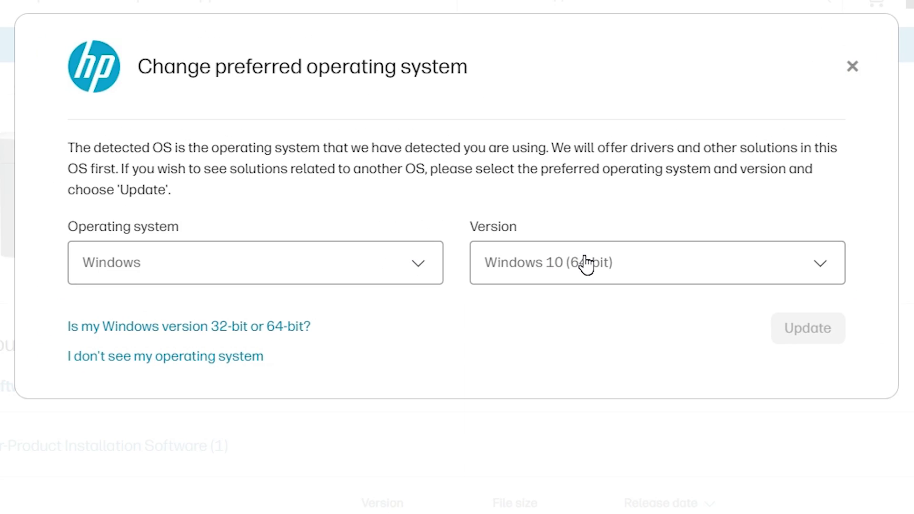
pyautogui.click(526, 253)
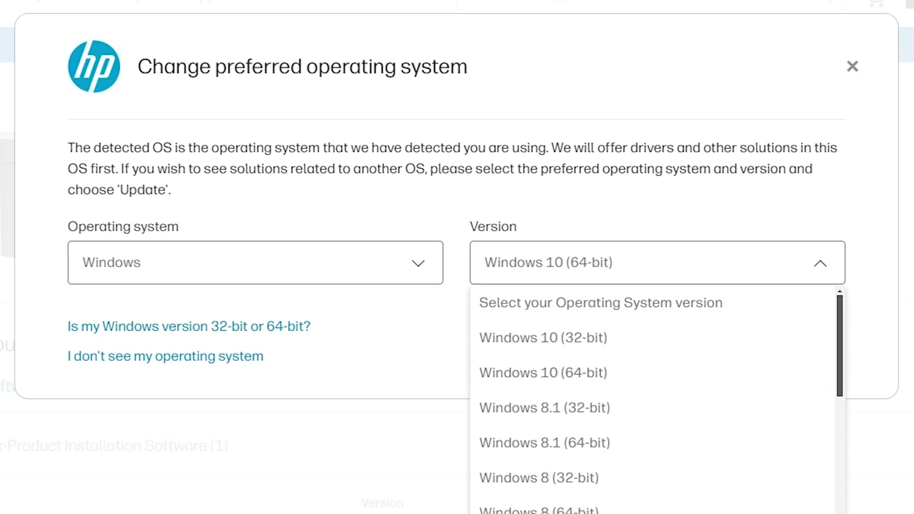
pyautogui.click(852, 67)
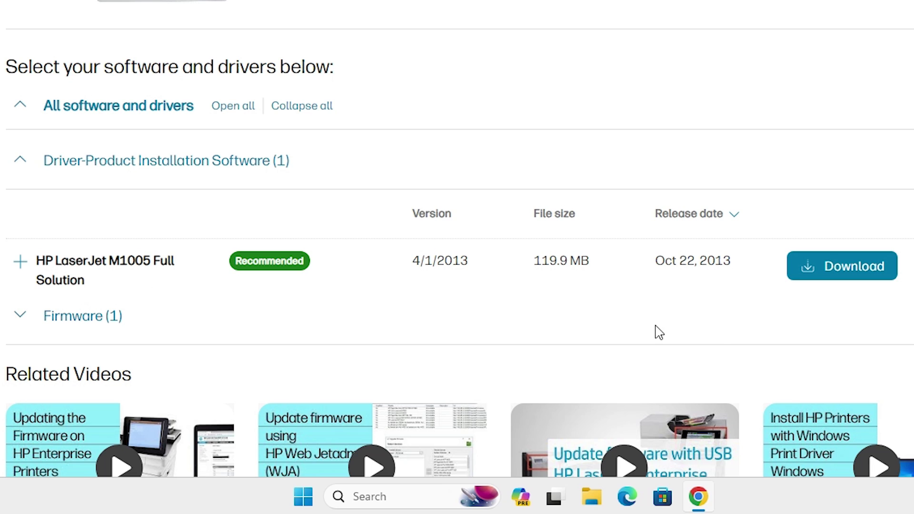
# - Download the M1005 Full Solution package and show LJM1005_Full_Solution.exe in its folder
pyautogui.click(825, 269)
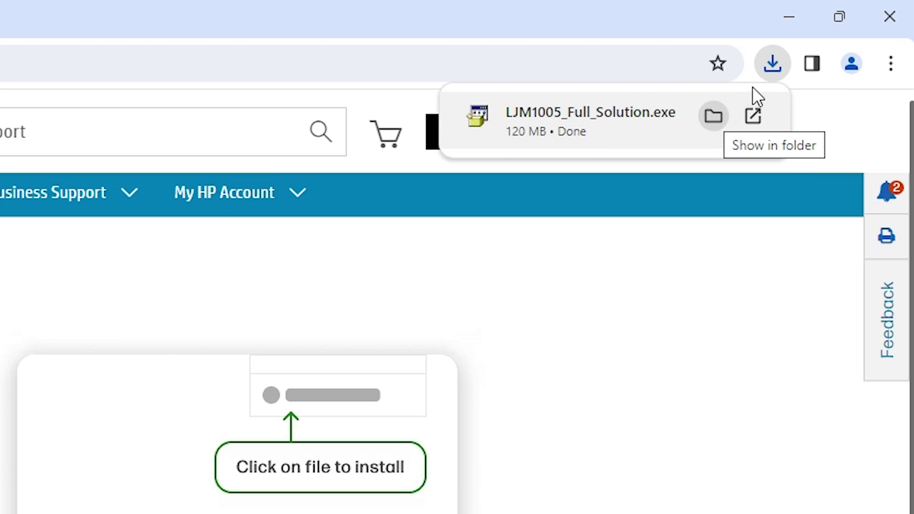
pyautogui.moveTo(717, 119)
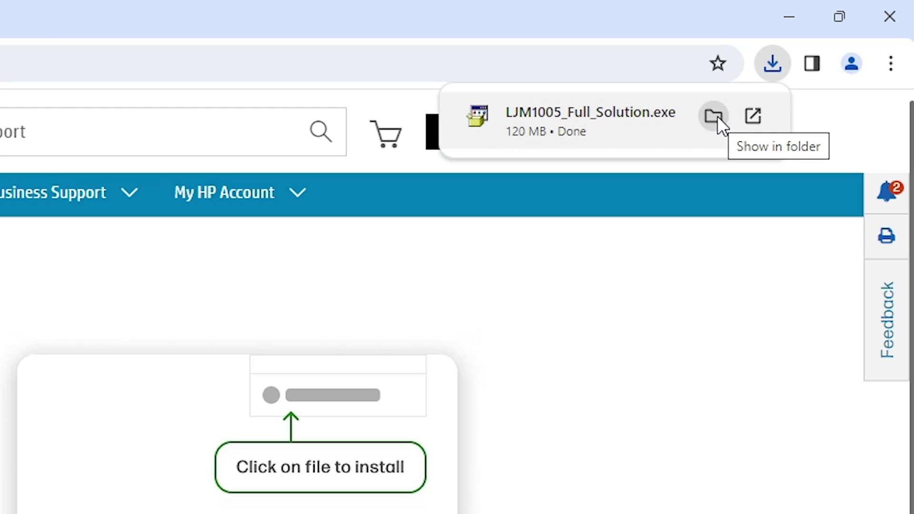
pyautogui.click(717, 117)
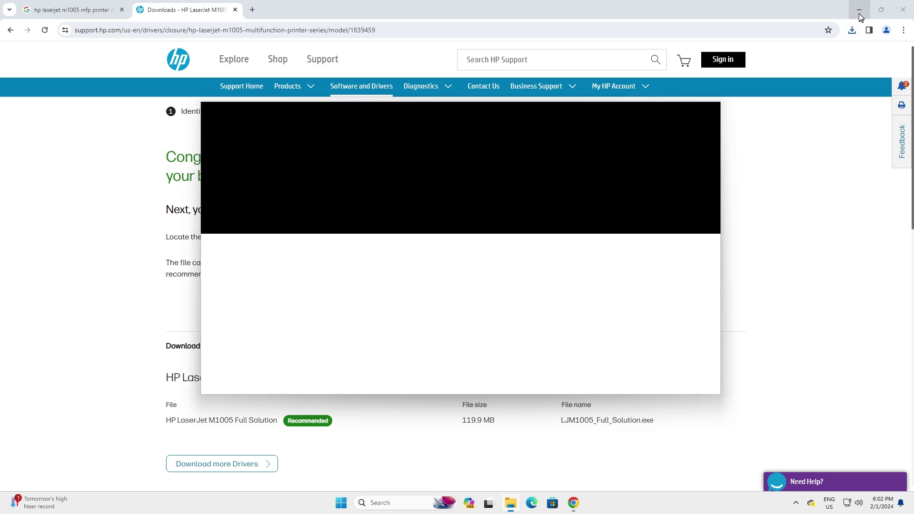
# - Move LJM1005_Full_Solution from the Downloads folder onto the desktop
pyautogui.click(859, 14)
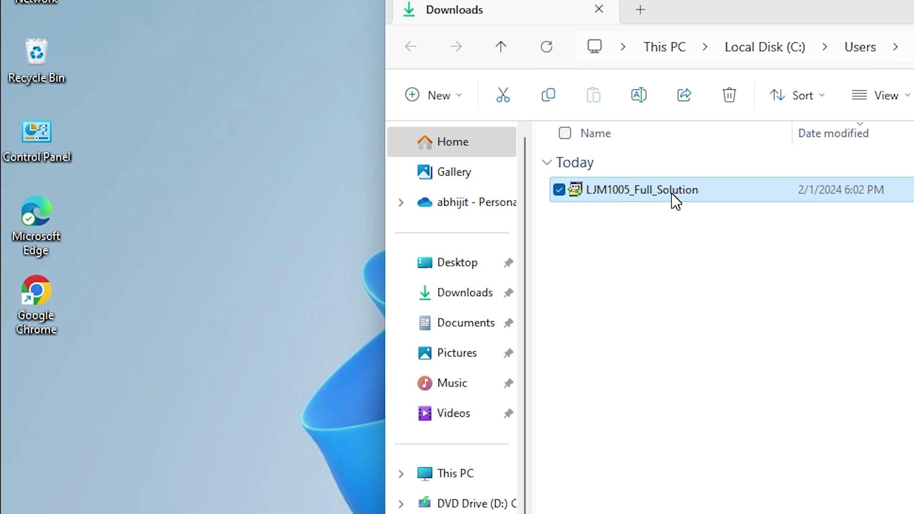
pyautogui.moveTo(338, 201); pyautogui.dragTo(46, 300)
pyautogui.moveTo(92, 398); pyautogui.dragTo(91, 399)
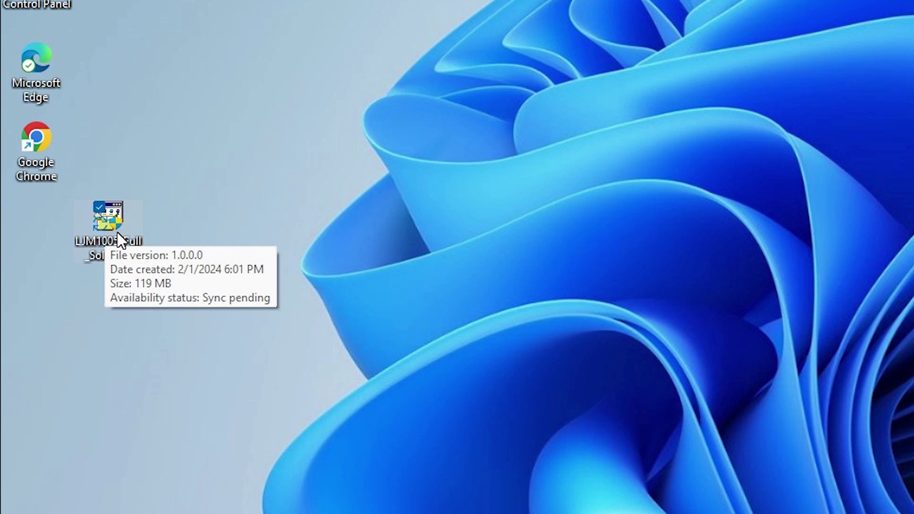
pyautogui.moveTo(117, 232); pyautogui.dragTo(71, 225)
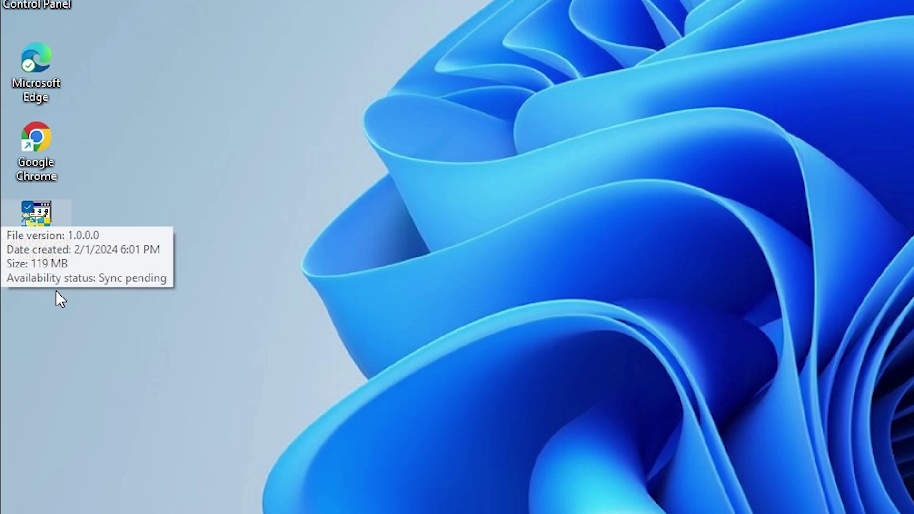
pyautogui.moveTo(37, 228)
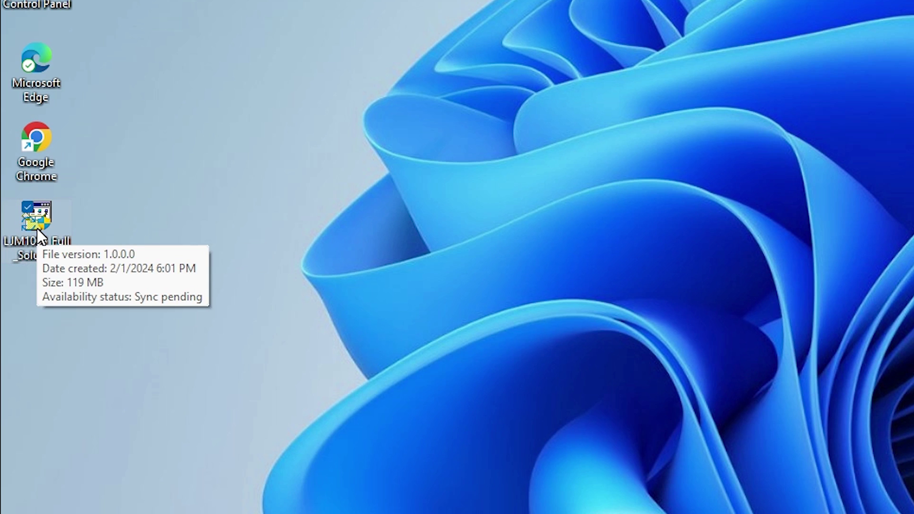
# - Extract LJM1005_Full_Solution with WinRAR into a same-named folder on the desktop
pyautogui.rightClick(37, 227)
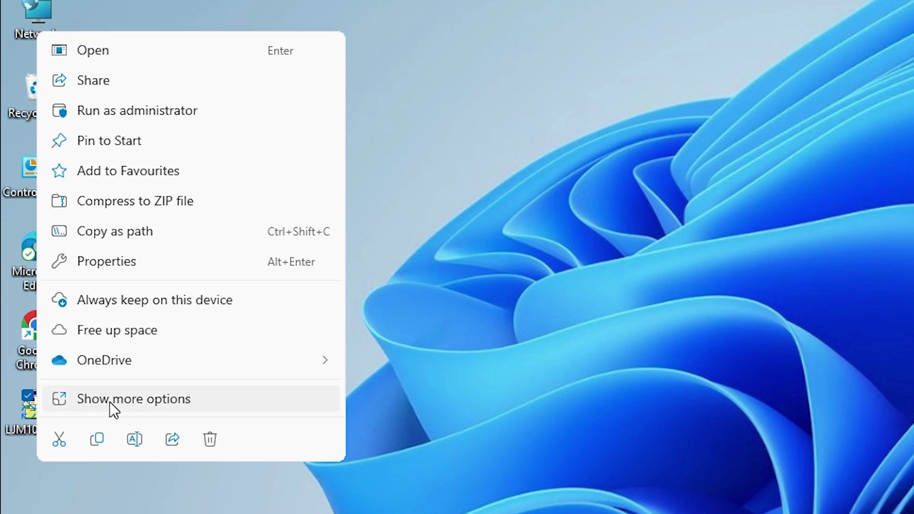
pyautogui.click(110, 400)
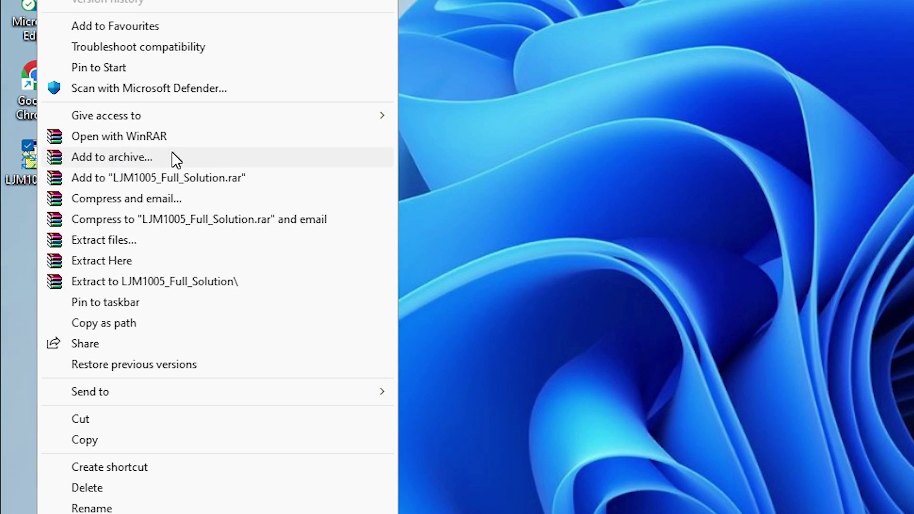
pyautogui.click(96, 242)
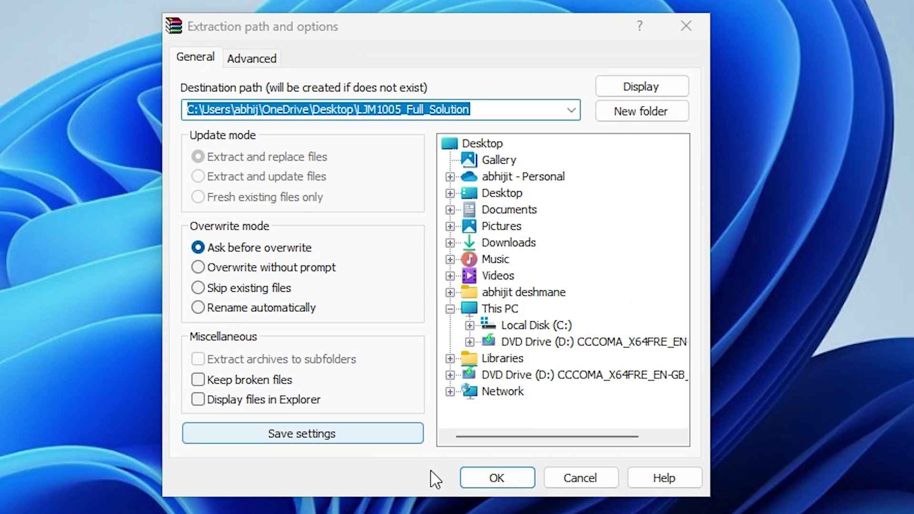
pyautogui.click(493, 481)
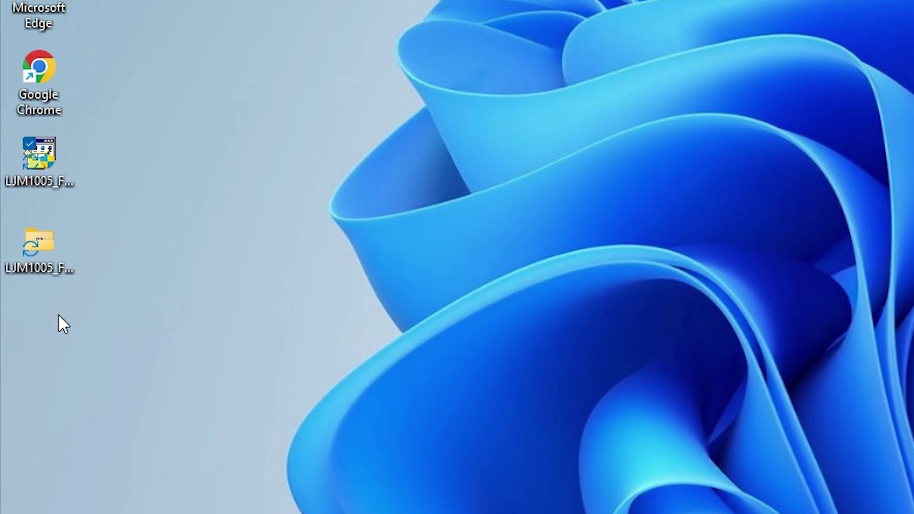
pyautogui.doubleClick(51, 259)
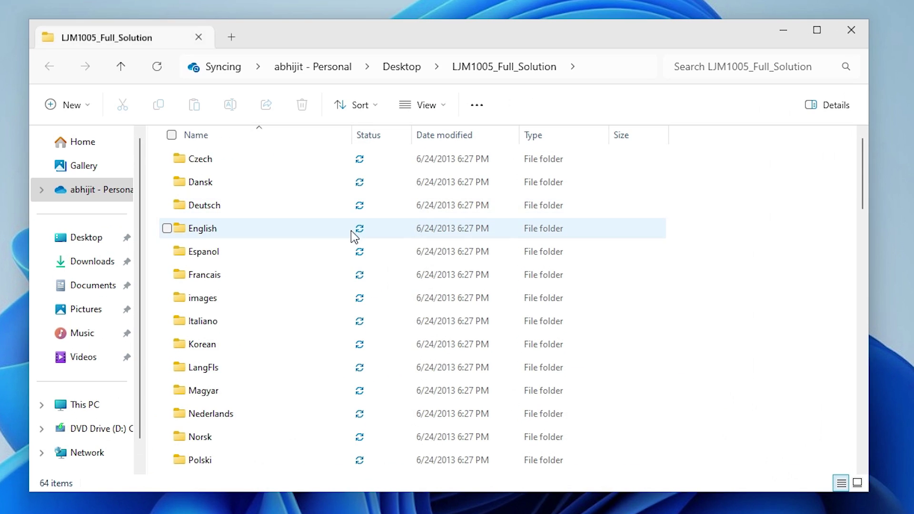
pyautogui.scroll(-15, 386, 250)
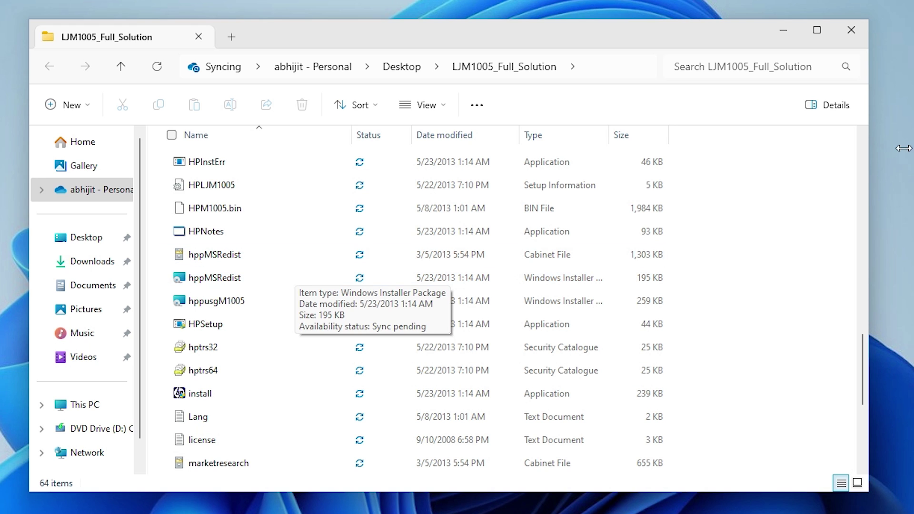
pyautogui.click(857, 36)
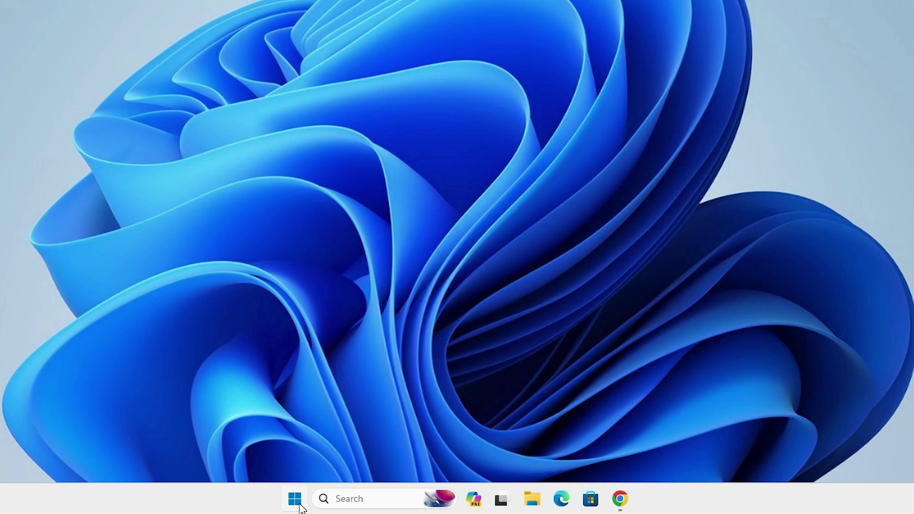
# - Search 'printers' from Start and open Printers & scanners settings
pyautogui.click(295, 498)
pyautogui.write('p')
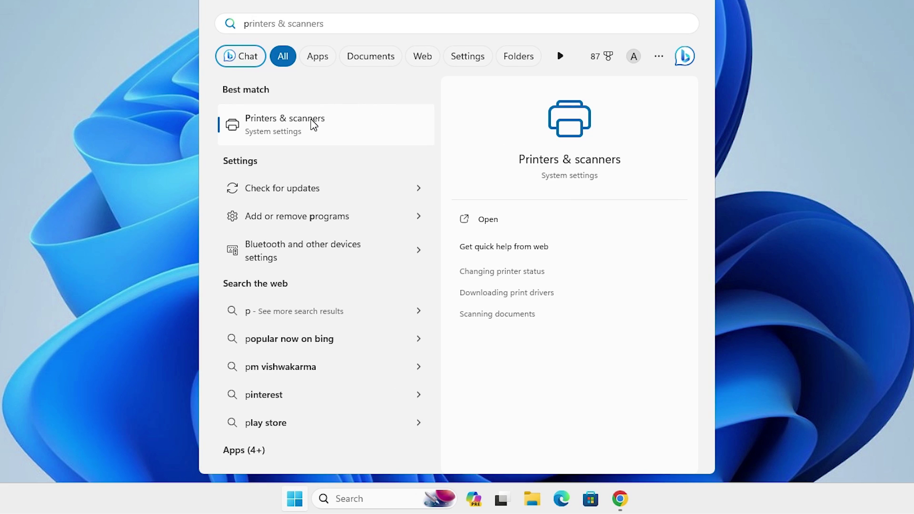
pyautogui.click(314, 125)
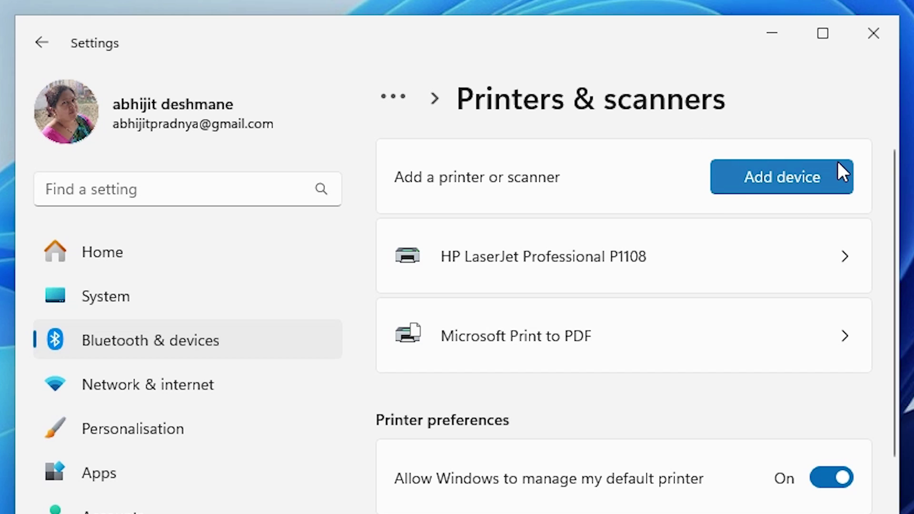
# - Click Add device to scan for new printers
pyautogui.click(808, 172)
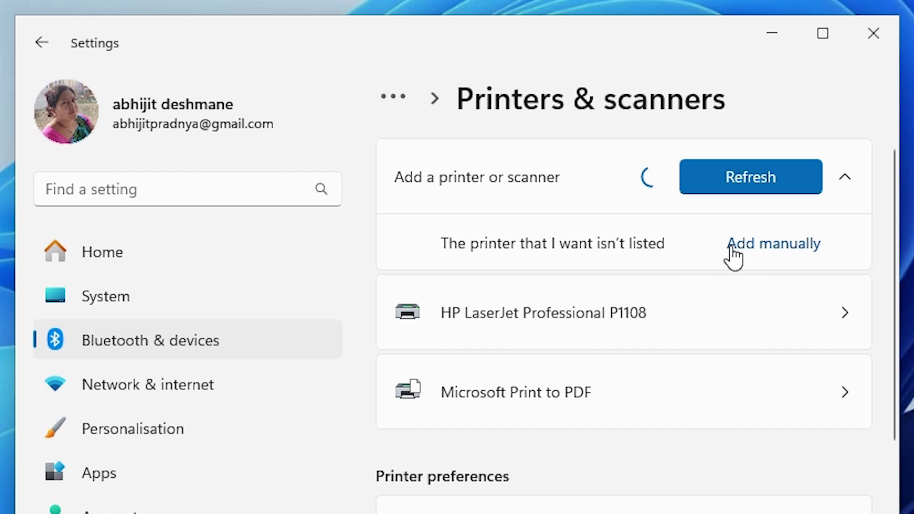
# - Start adding a local printer with manual settings
pyautogui.click(750, 245)
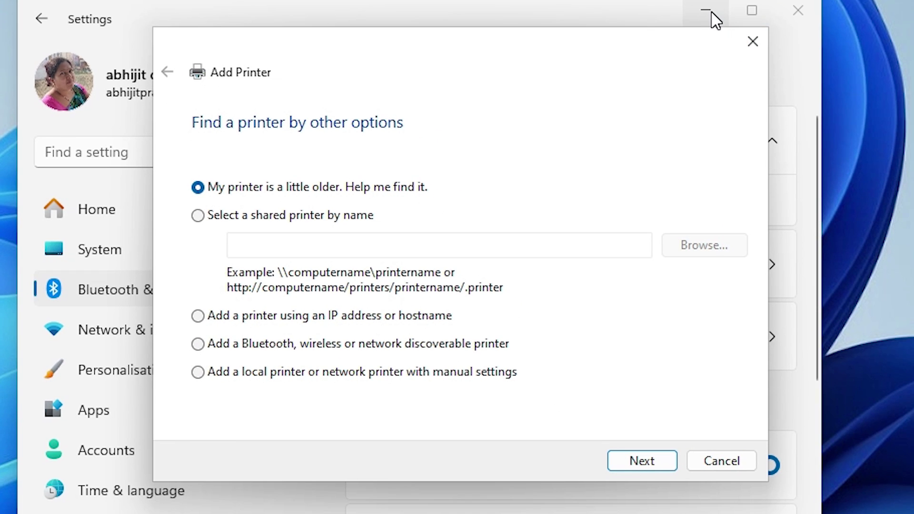
pyautogui.click(711, 12)
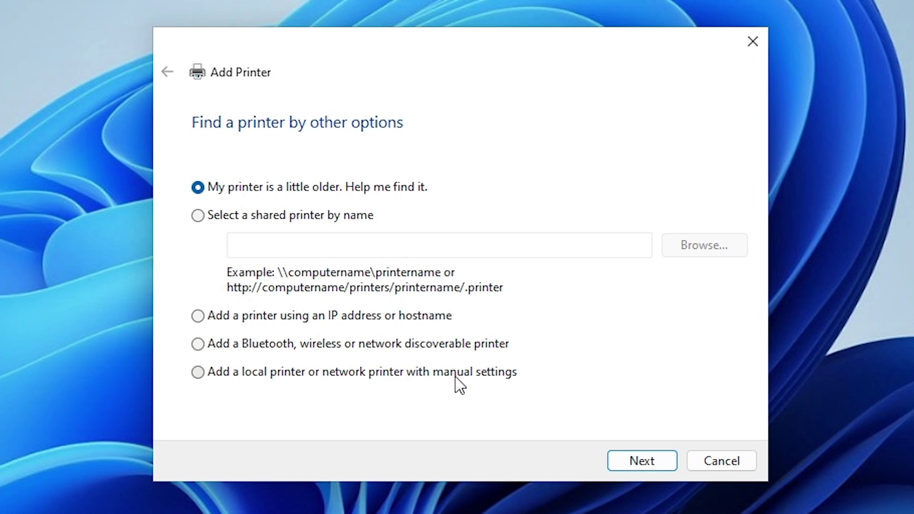
pyautogui.click(276, 374)
pyautogui.click(646, 461)
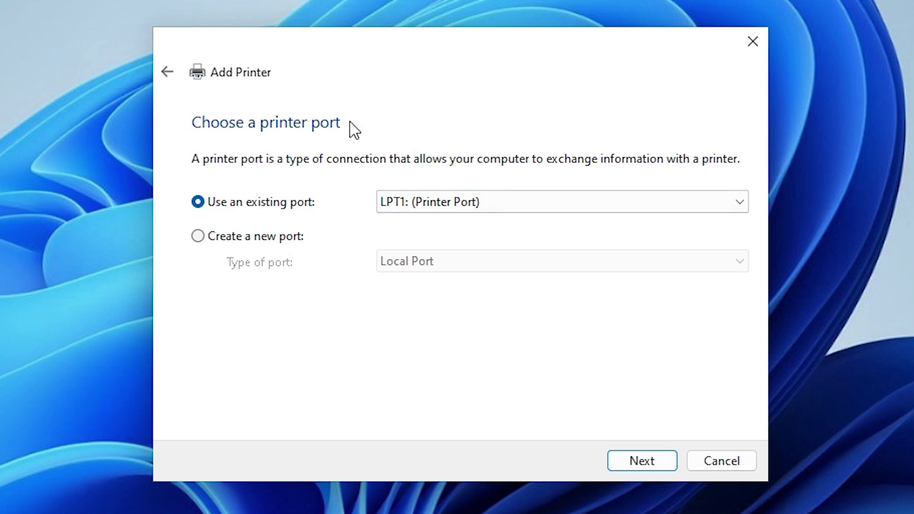
# - Use the existing USB_001 (Local Port) as the printer port
pyautogui.click(496, 205)
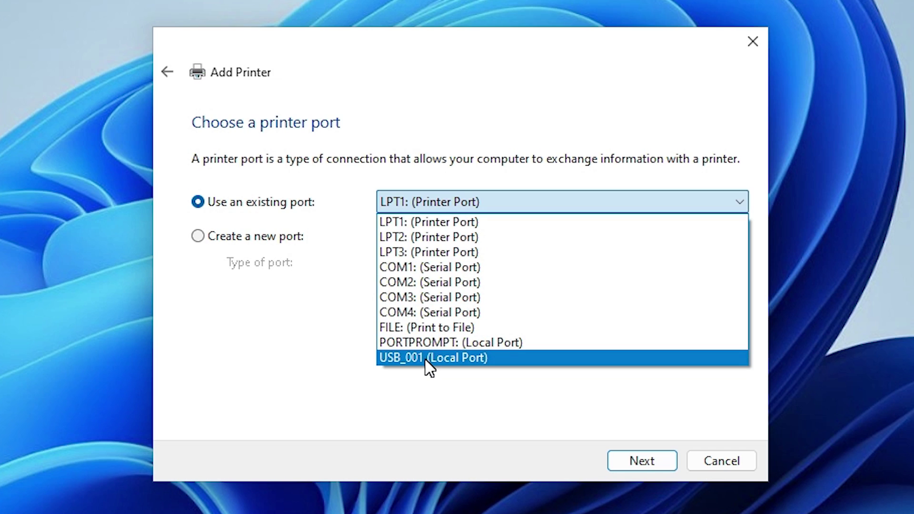
pyautogui.click(483, 358)
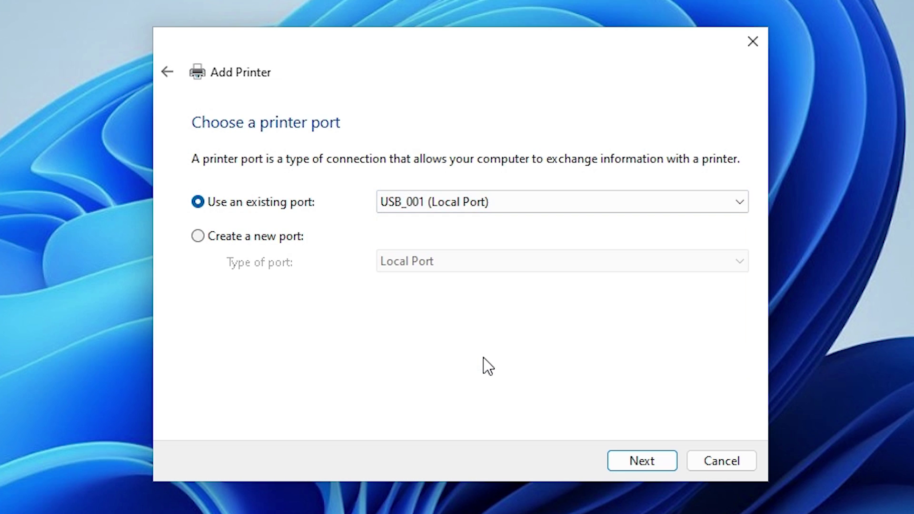
pyautogui.click(637, 461)
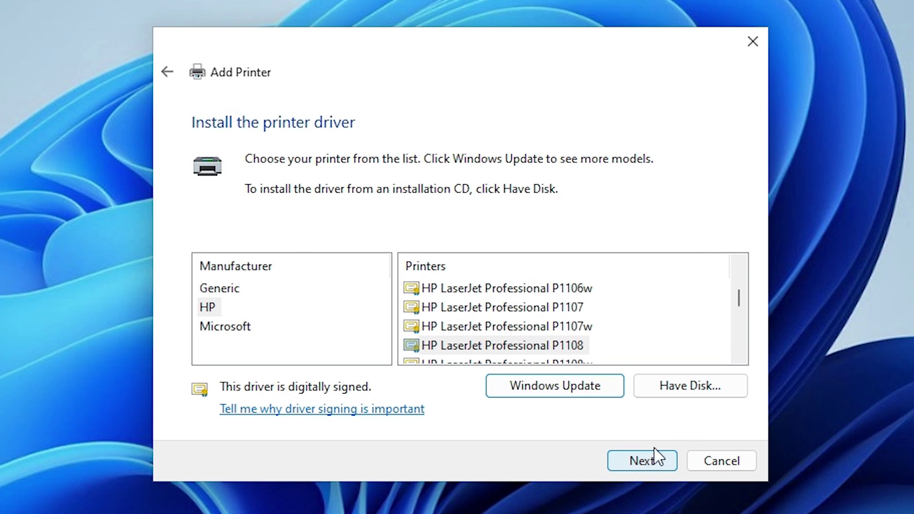
# - Browse from Have Disk to the Desktop's LJM1005_Full_Solution folder
pyautogui.click(721, 390)
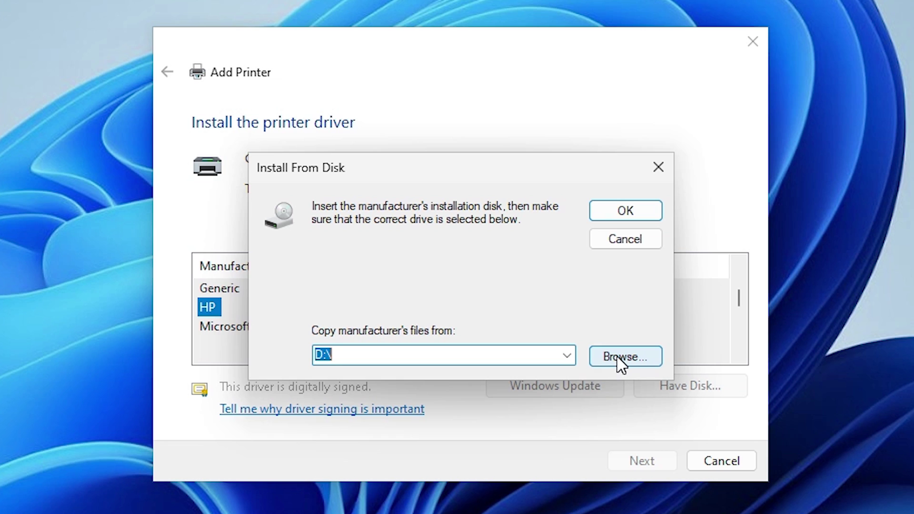
pyautogui.click(619, 358)
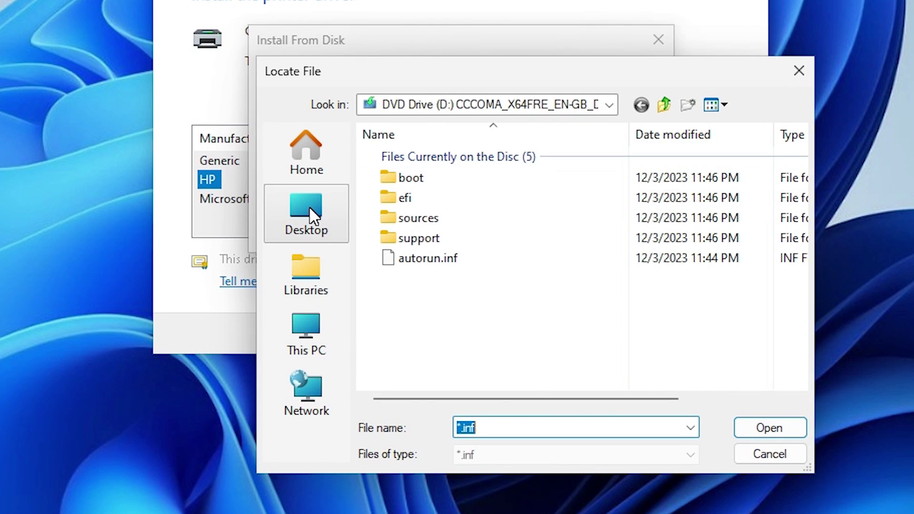
pyautogui.click(309, 210)
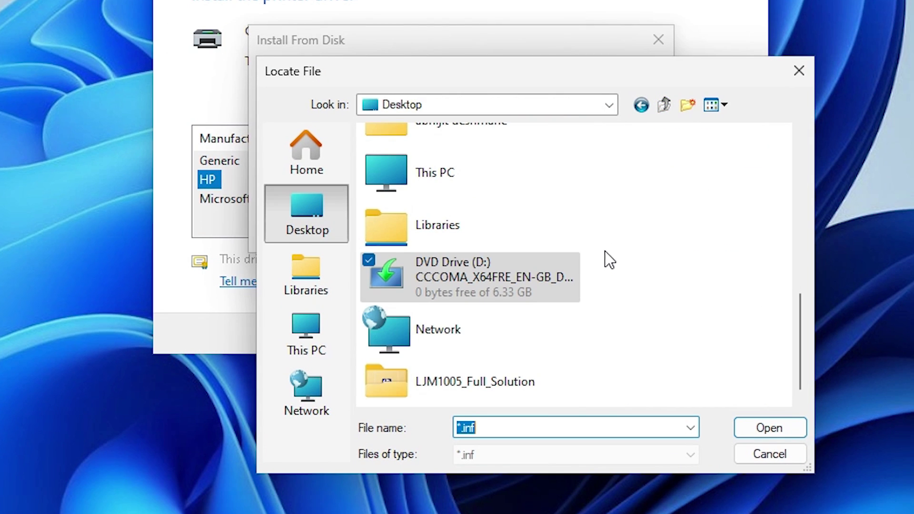
pyautogui.doubleClick(499, 389)
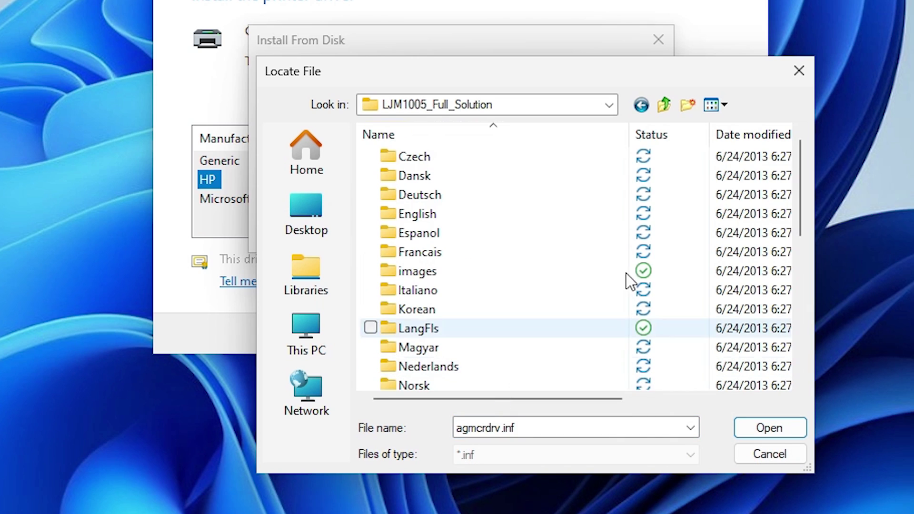
# - Select agmcrdrv.inf as the driver file and confirm loading it
pyautogui.scroll(-4, 528, 245)
pyautogui.scroll(-2, 524, 238)
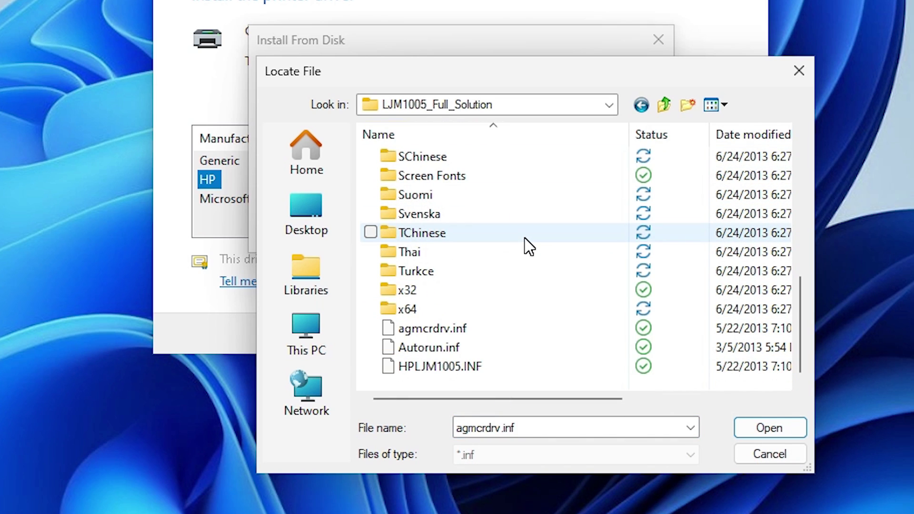
pyautogui.click(448, 335)
pyautogui.click(463, 375)
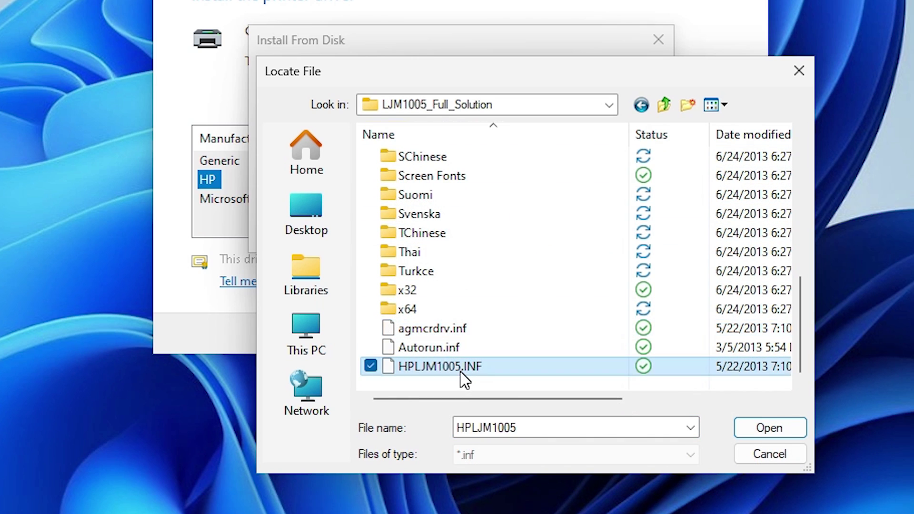
pyautogui.click(468, 336)
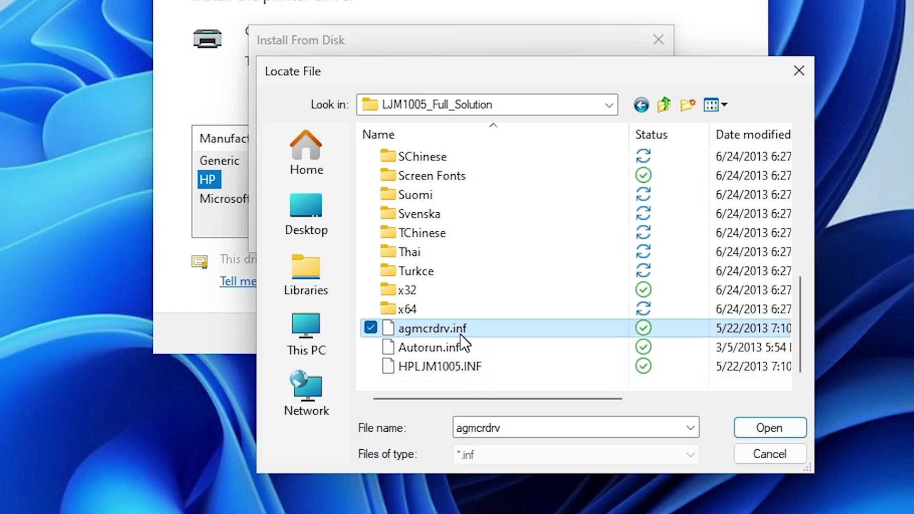
pyautogui.click(452, 369)
pyautogui.click(461, 339)
pyautogui.click(783, 430)
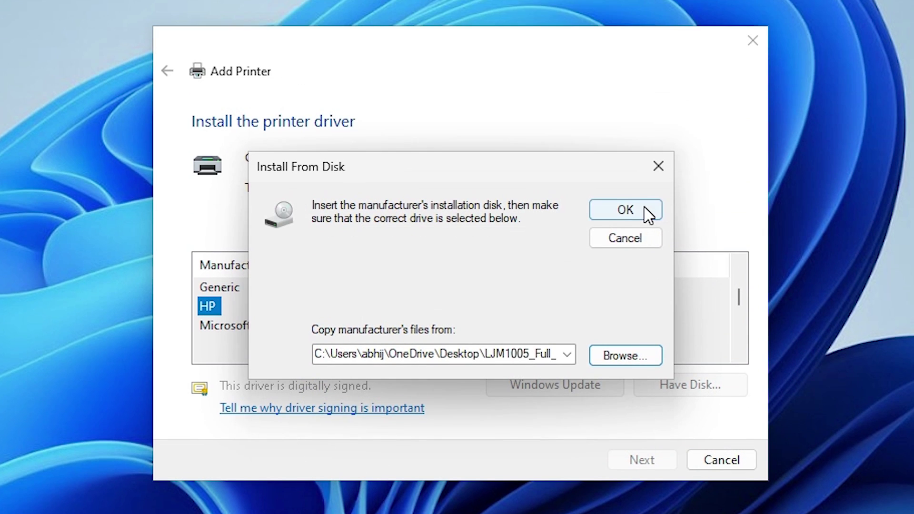
pyautogui.click(644, 149)
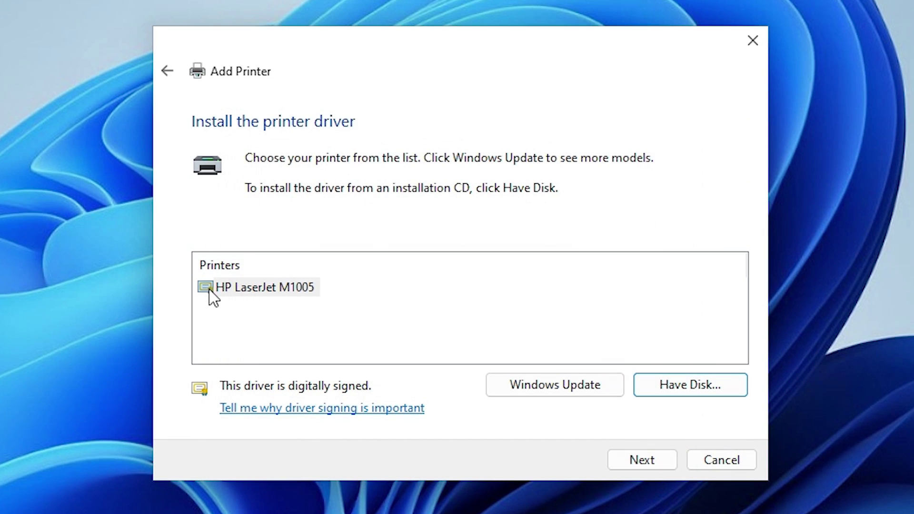
# - Choose HP LaserJet M1005 and keep its default printer name
pyautogui.click(297, 292)
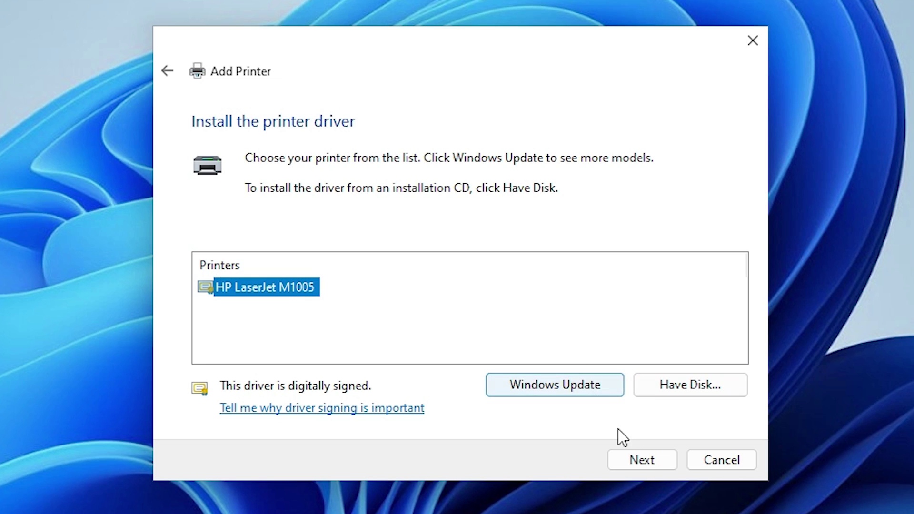
pyautogui.click(655, 461)
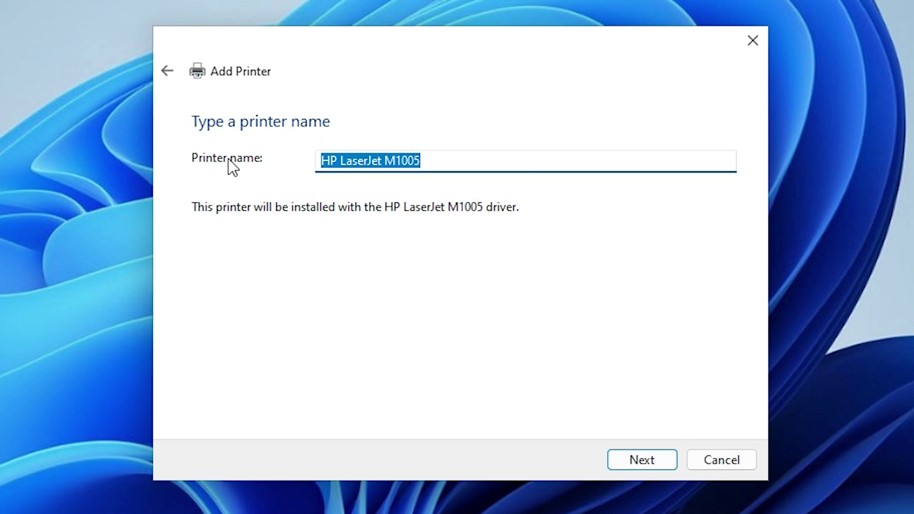
pyautogui.click(639, 461)
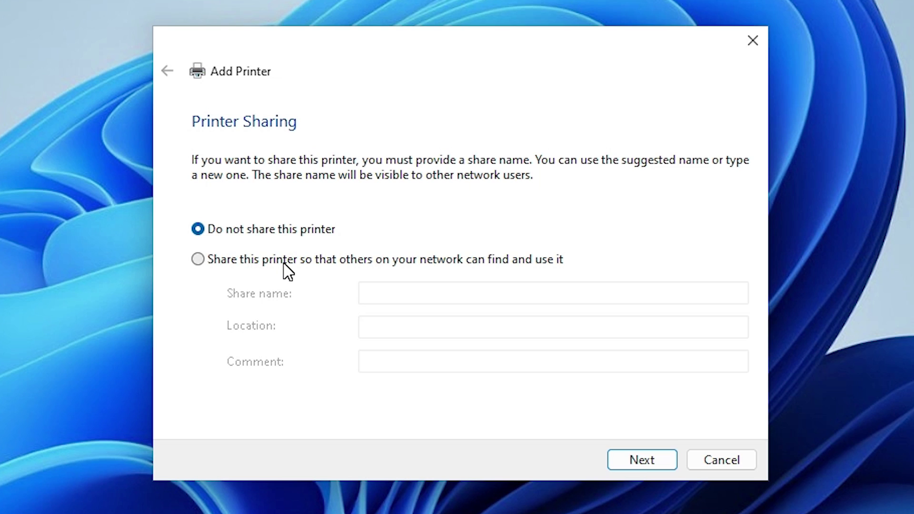
# - Set the printer to 'Do not share this printer' and continue
pyautogui.click(318, 264)
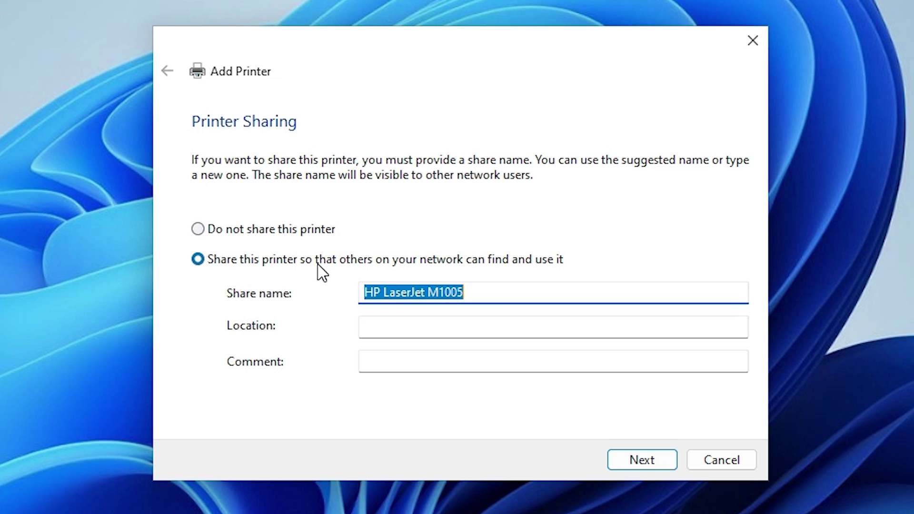
pyautogui.click(297, 233)
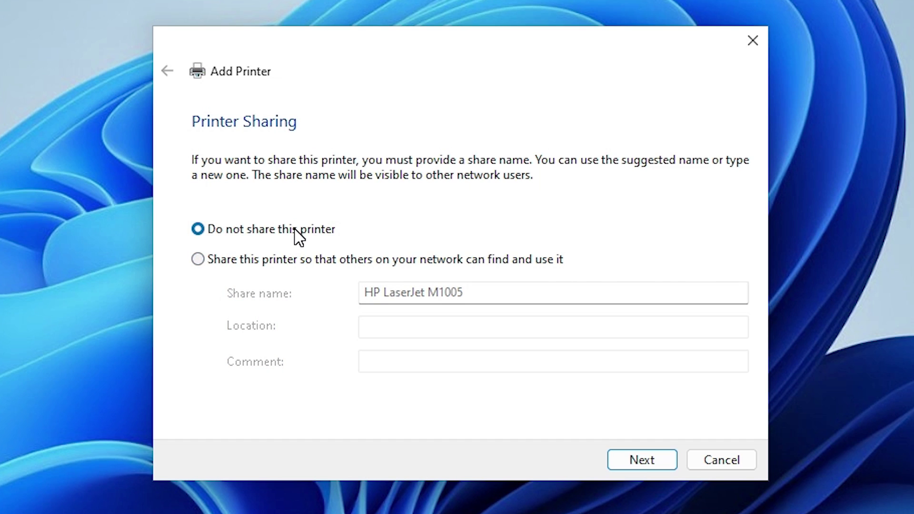
pyautogui.click(628, 460)
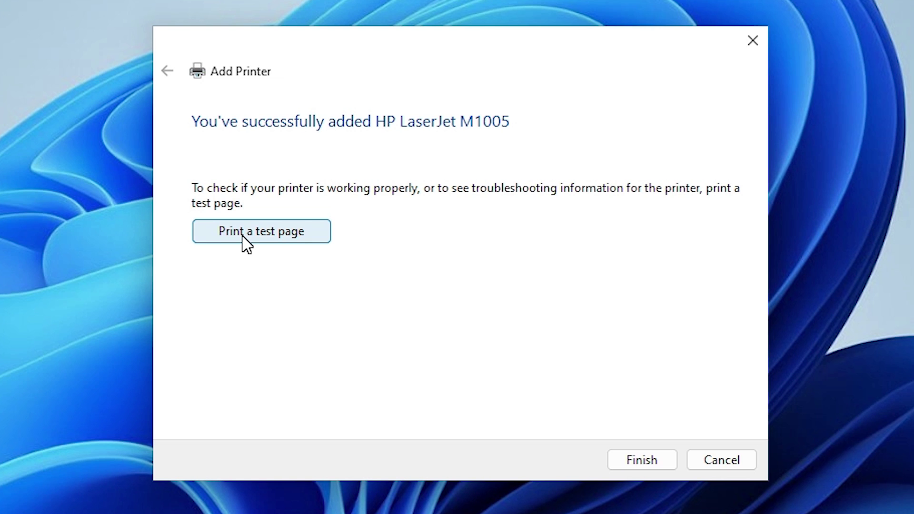
# - Finish the Add Printer wizard and restart Windows from the Start menu
pyautogui.click(635, 461)
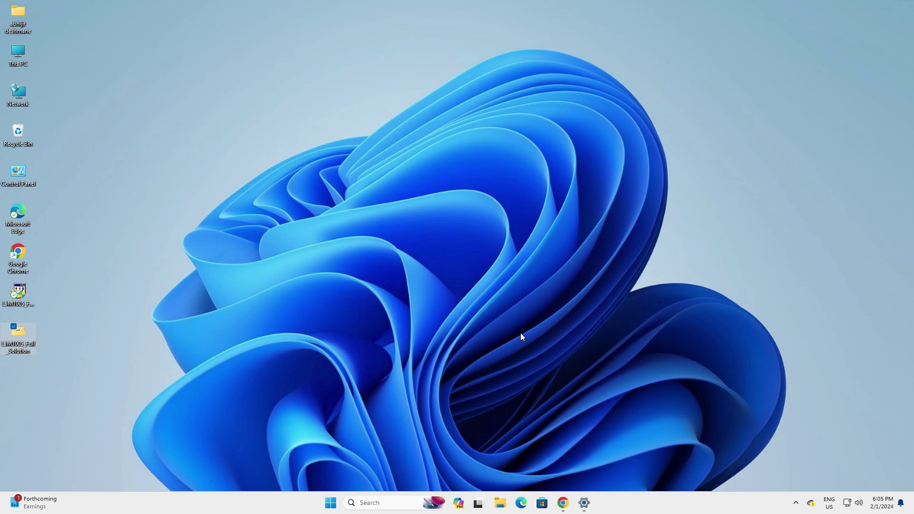
pyautogui.click(330, 502)
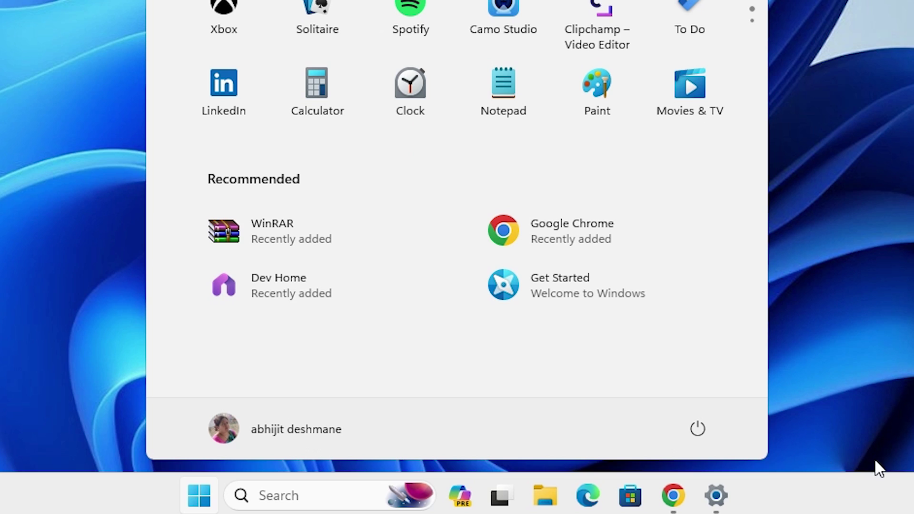
pyautogui.click(698, 430)
pyautogui.click(734, 385)
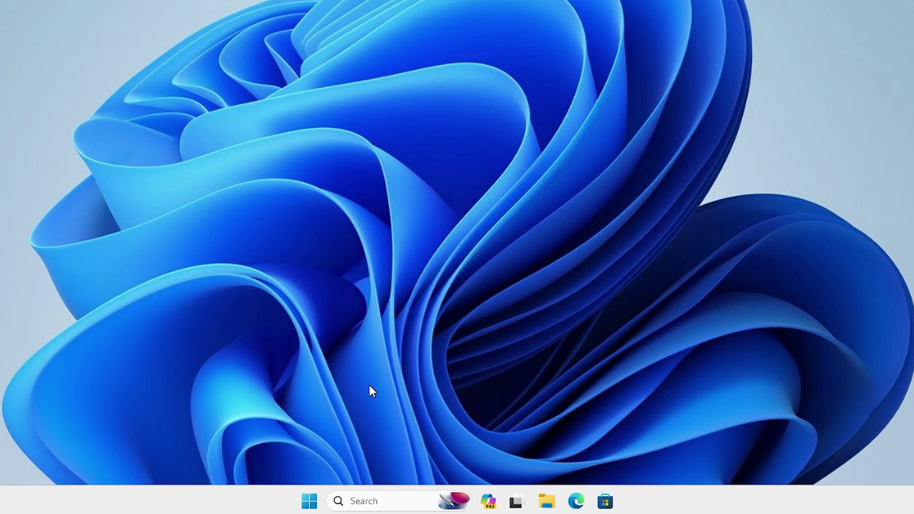
# - Search Start for 'pr' and open the Printers & scanners settings page
pyautogui.click(315, 506)
pyautogui.write('pr')
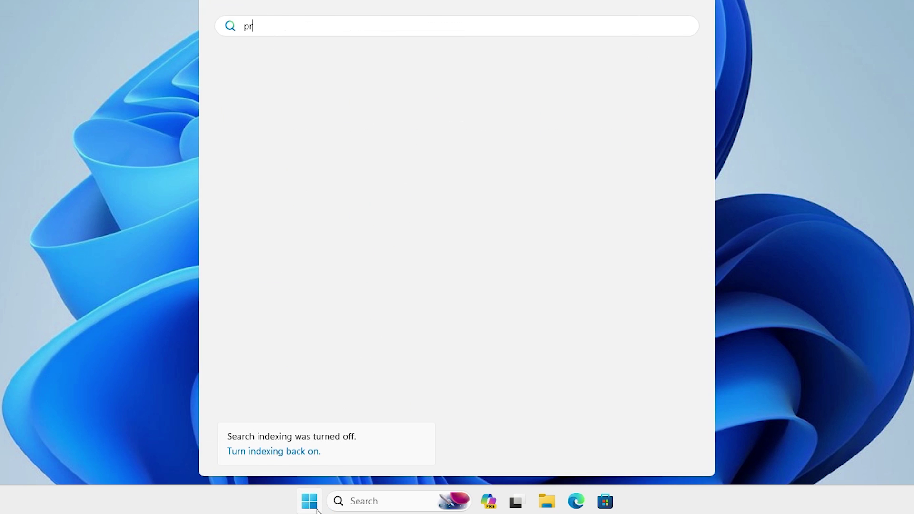
pyautogui.click(307, 139)
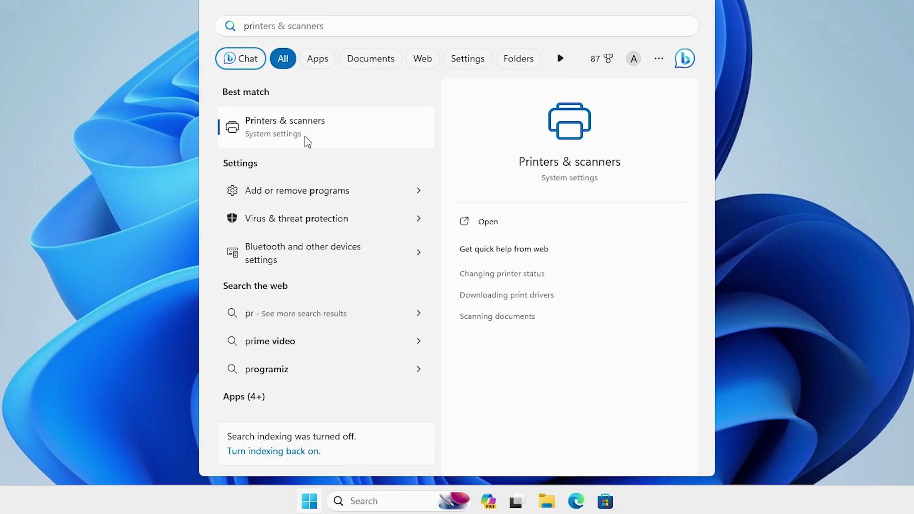